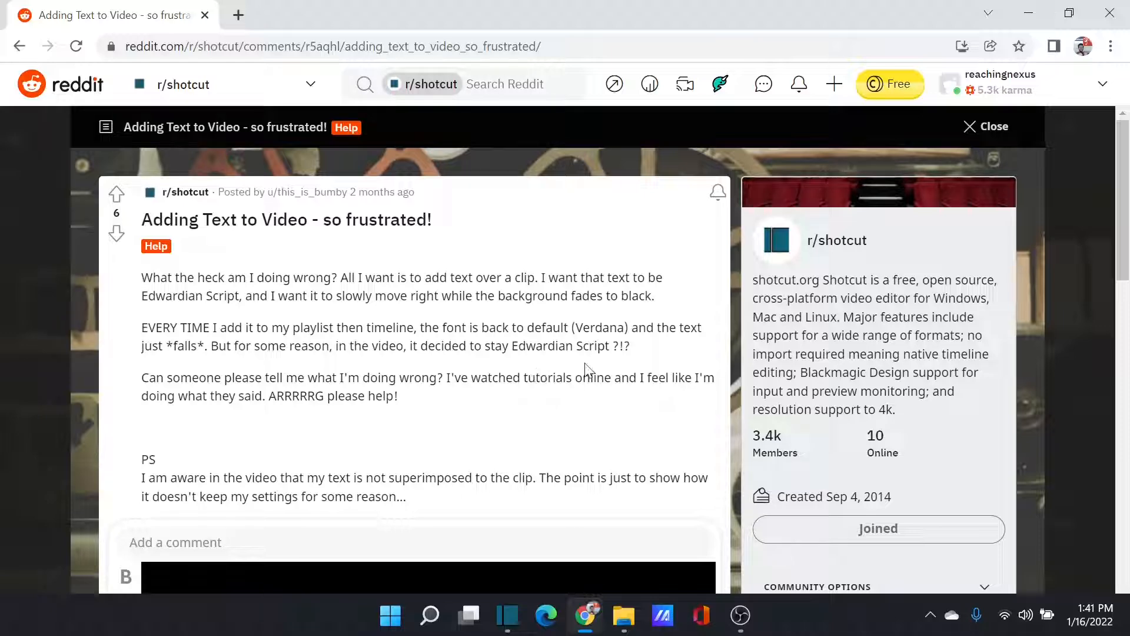
# Read the Reddit post about adding text to video and pause its attached screen recording.
pyautogui.scroll(-3, 403, 436)
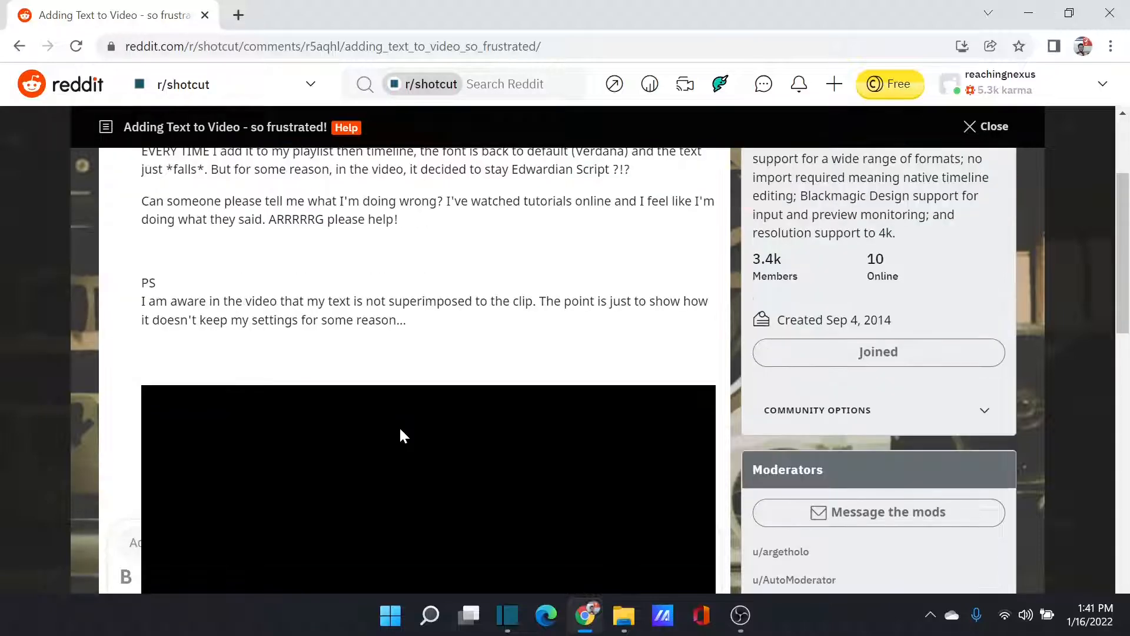
pyautogui.scroll(-2, 400, 430)
pyautogui.scroll(4, 400, 430)
pyautogui.scroll(-2, 400, 430)
pyautogui.scroll(-3, 399, 427)
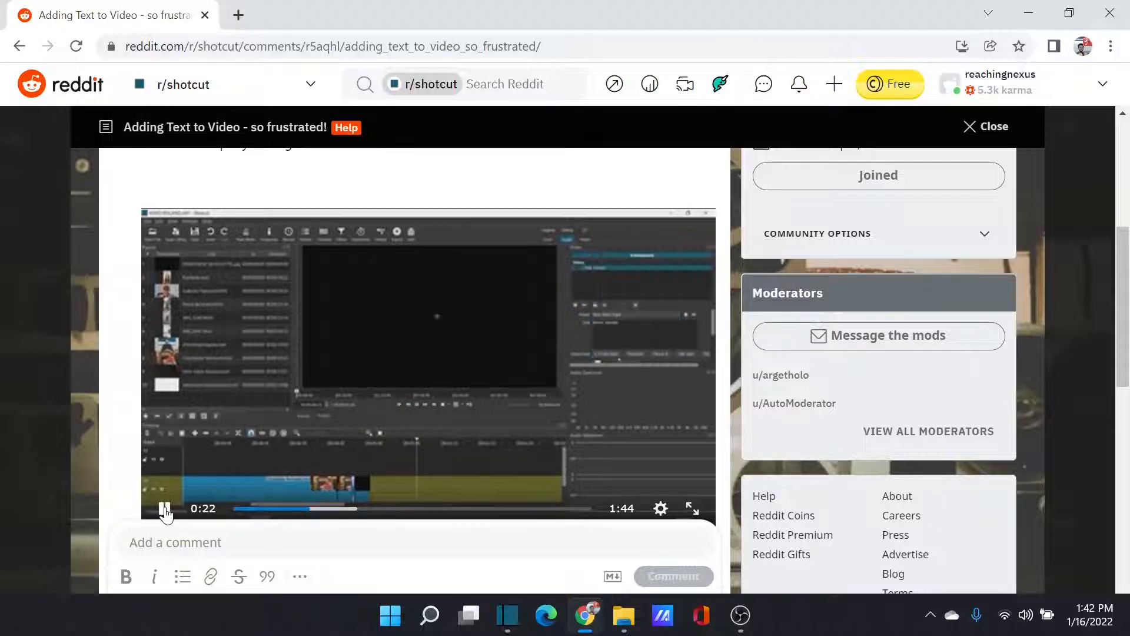
pyautogui.click(165, 509)
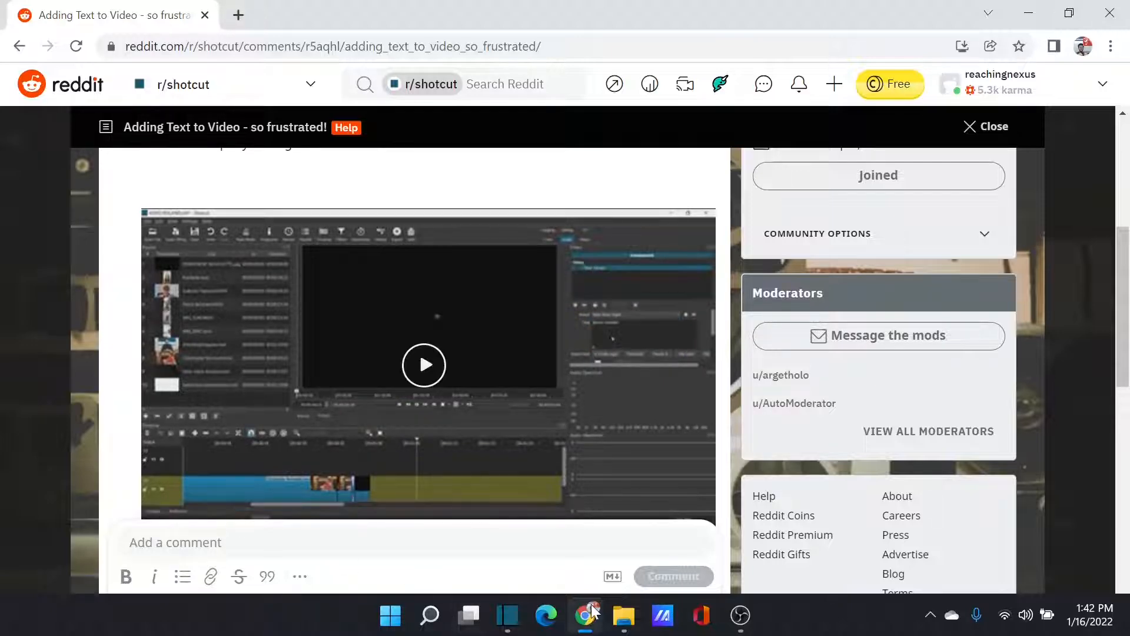
# Switch to Shotcut and add a Text: Simple filter reading "Static text" to the transparent clip.
pyautogui.click(517, 615)
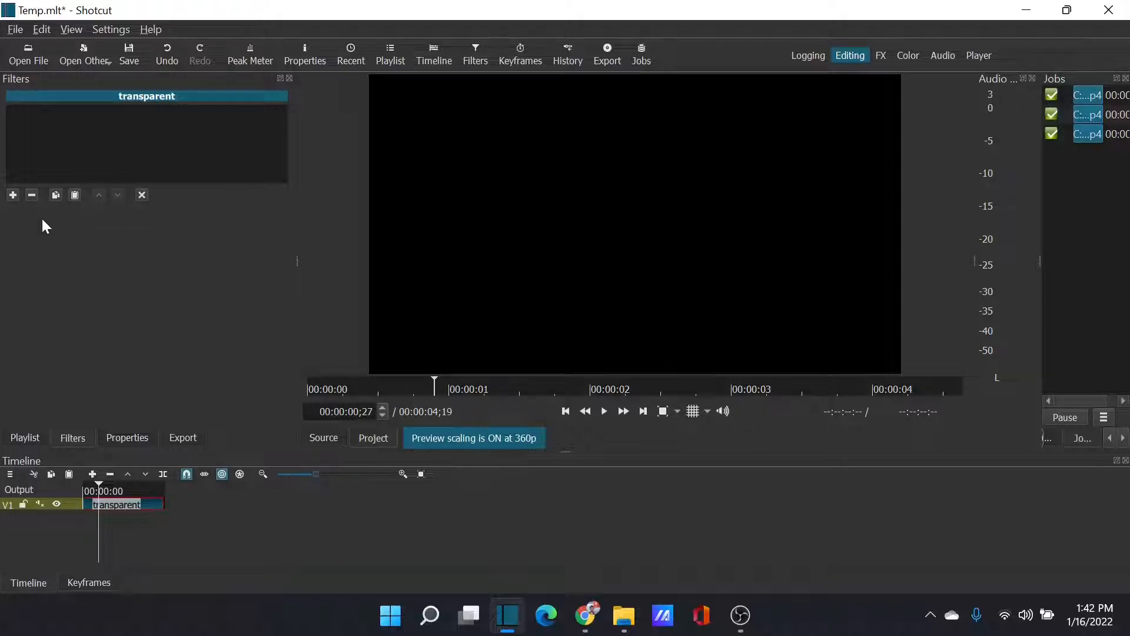
pyautogui.click(14, 194)
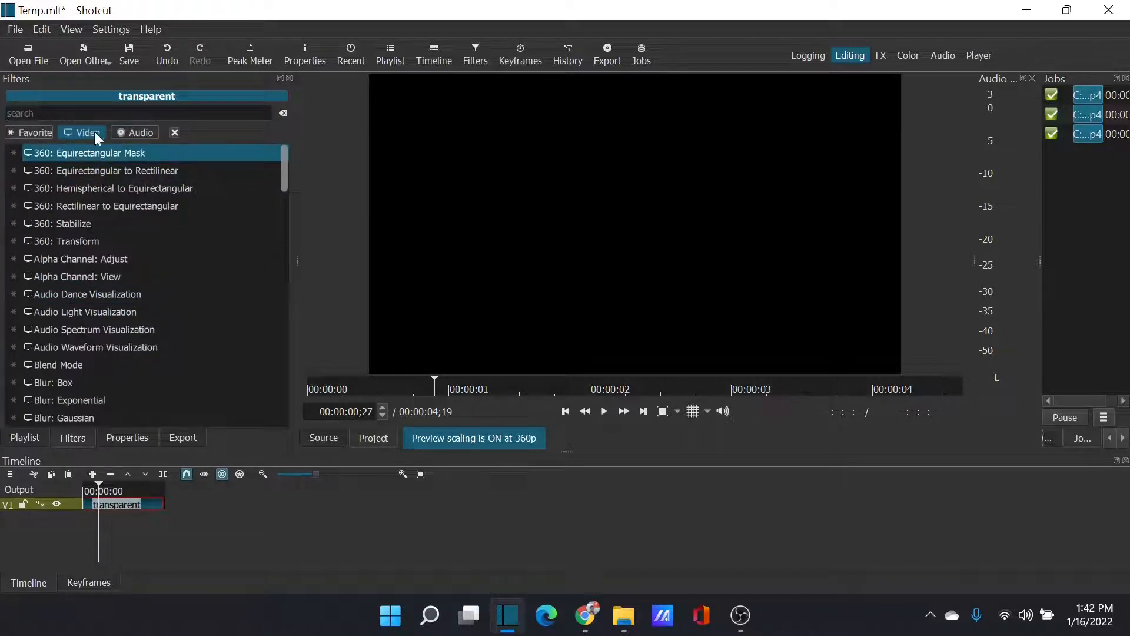
pyautogui.write('te')
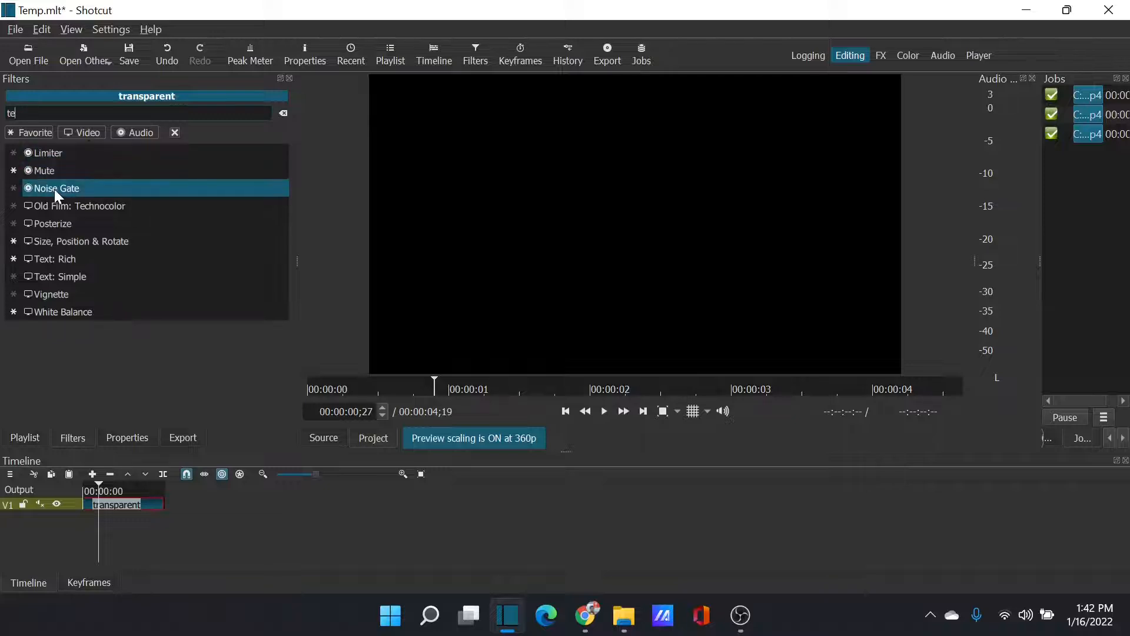
pyautogui.click(70, 277)
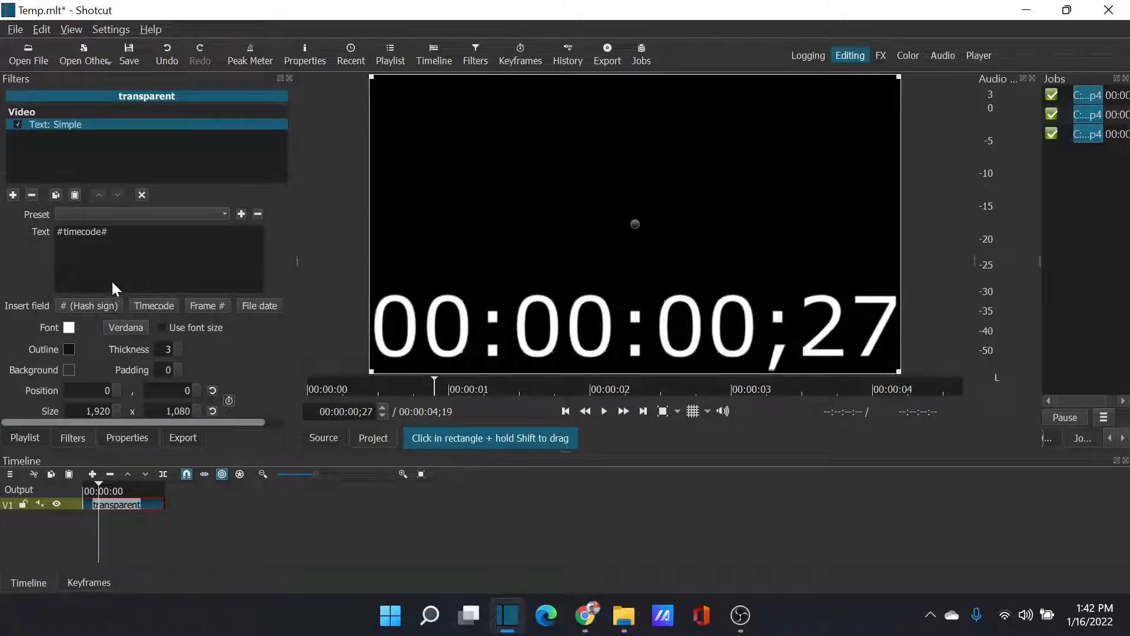
pyautogui.moveTo(66, 233); pyautogui.dragTo(23, 225)
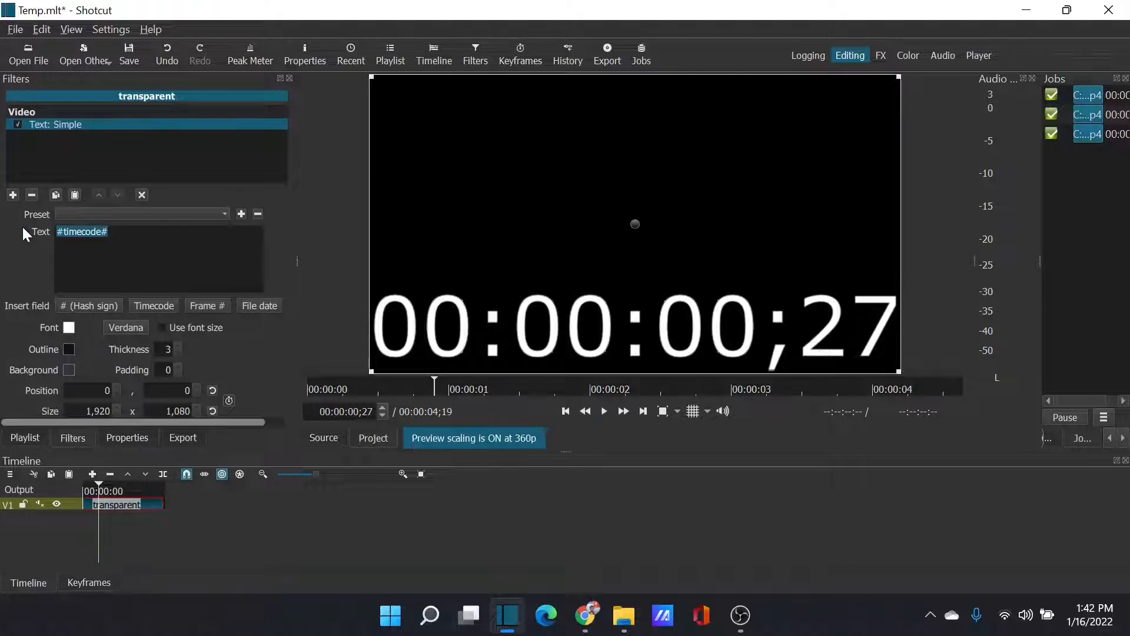
pyautogui.write('Static text')
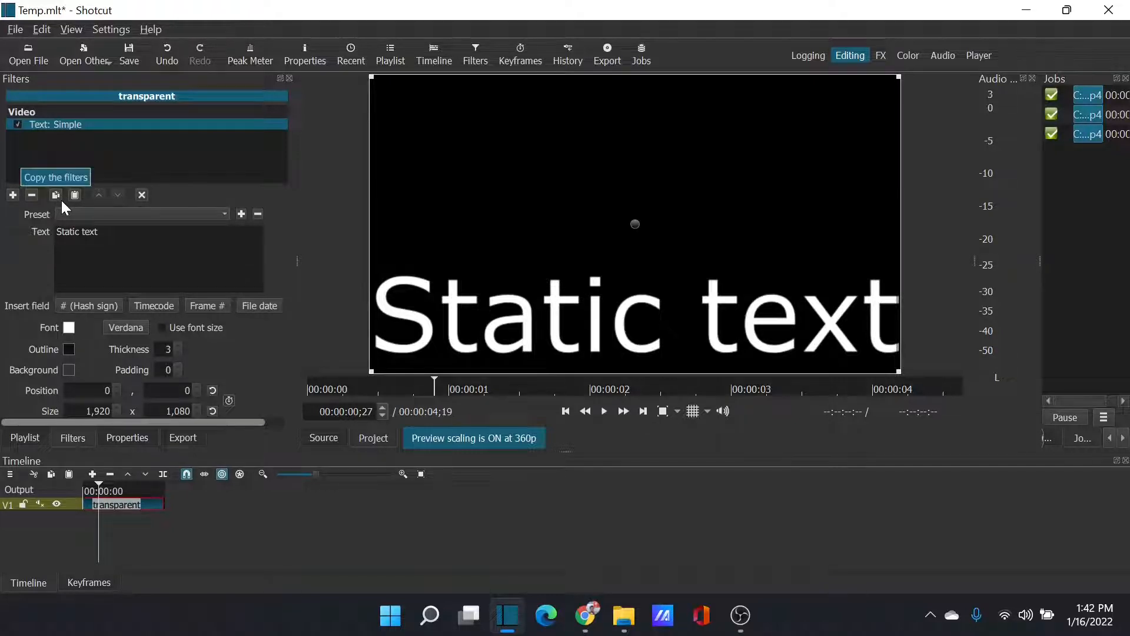
# Set the text's font to Edwardian Script ITC at size 100 and enable Use font size.
pyautogui.click(136, 326)
pyautogui.click(490, 209)
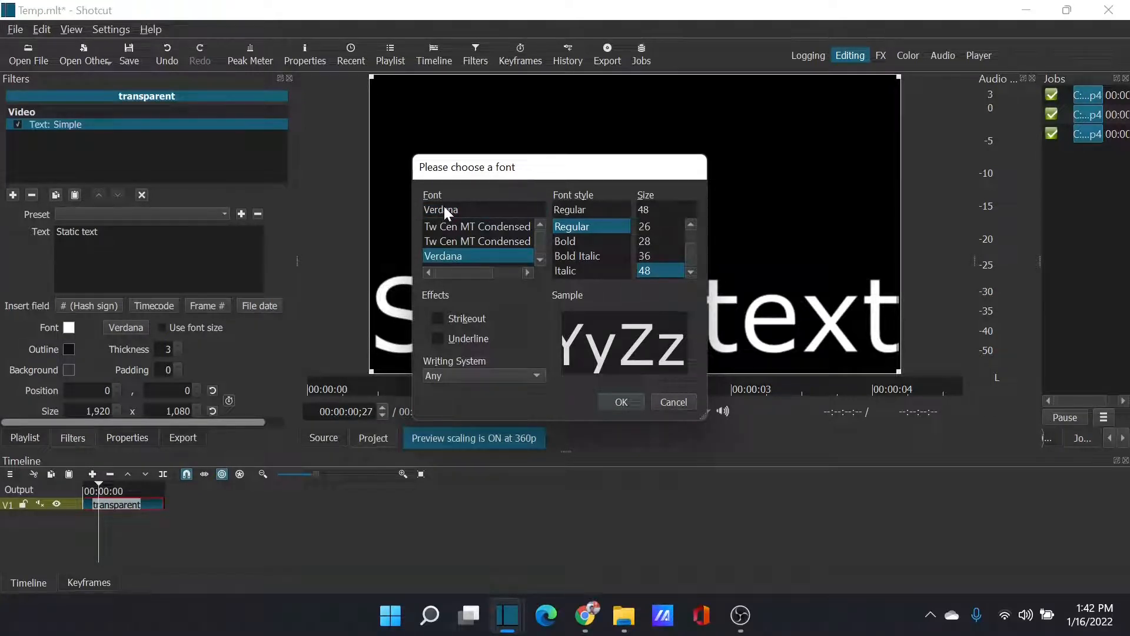
pyautogui.press('e')
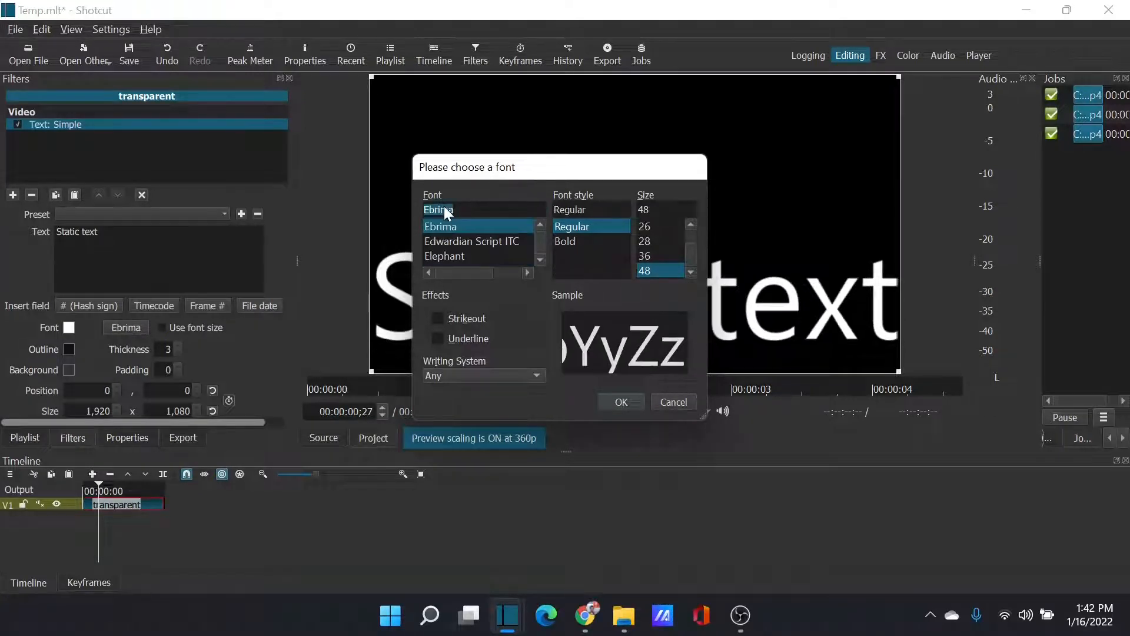
pyautogui.click(499, 241)
pyautogui.doubleClick(660, 212)
pyautogui.moveTo(654, 210); pyautogui.dragTo(632, 210)
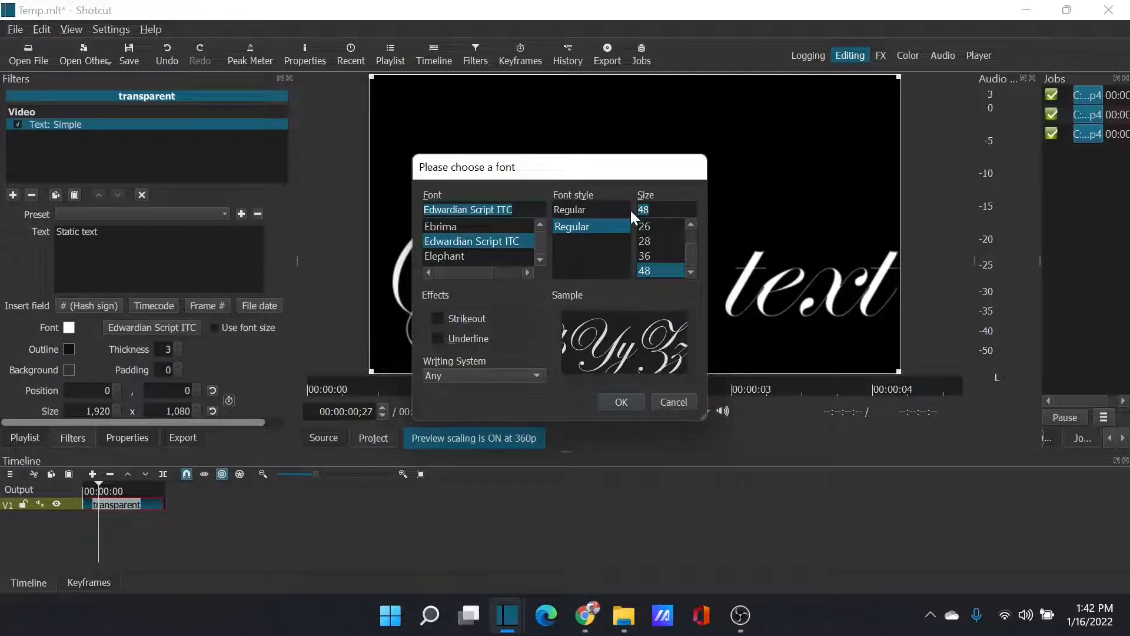
pyautogui.write('1')
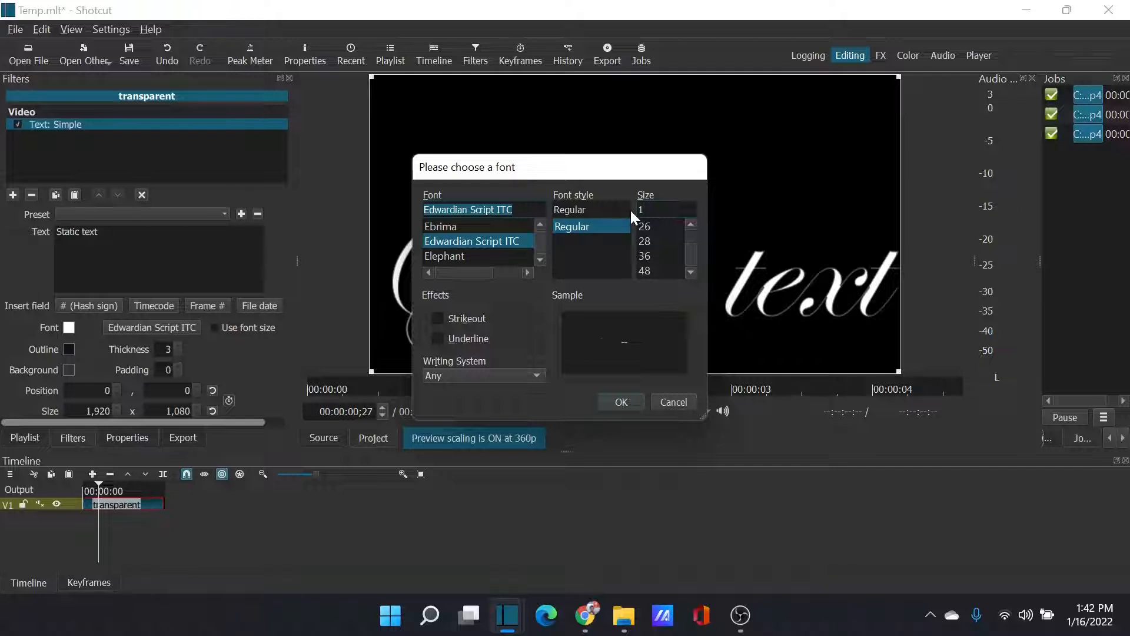
pyautogui.write('00')
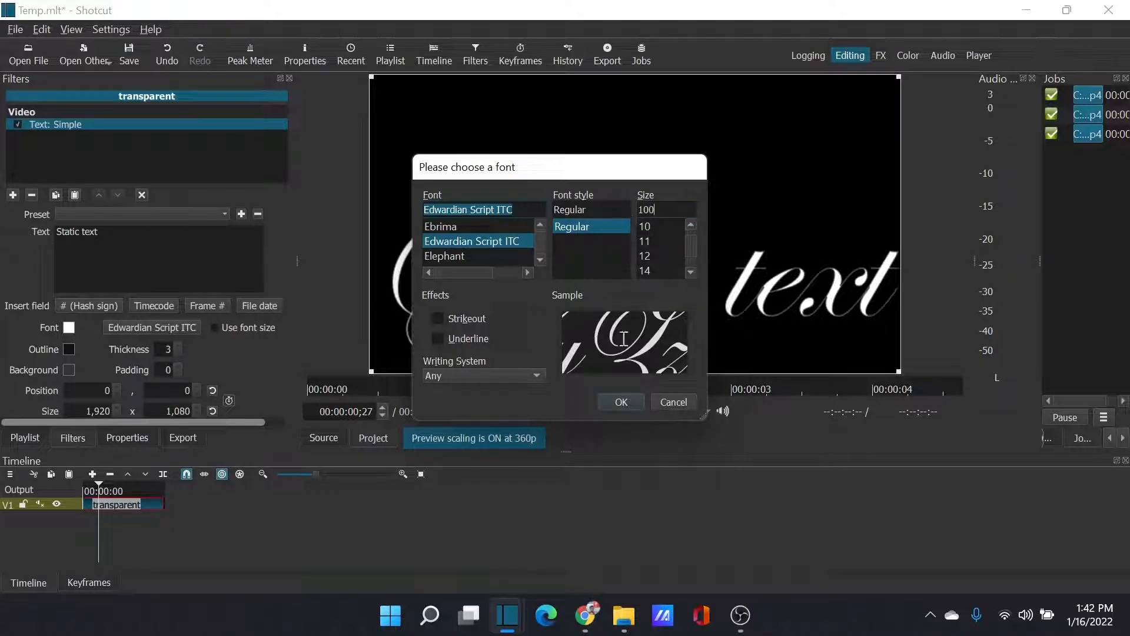
pyautogui.click(623, 402)
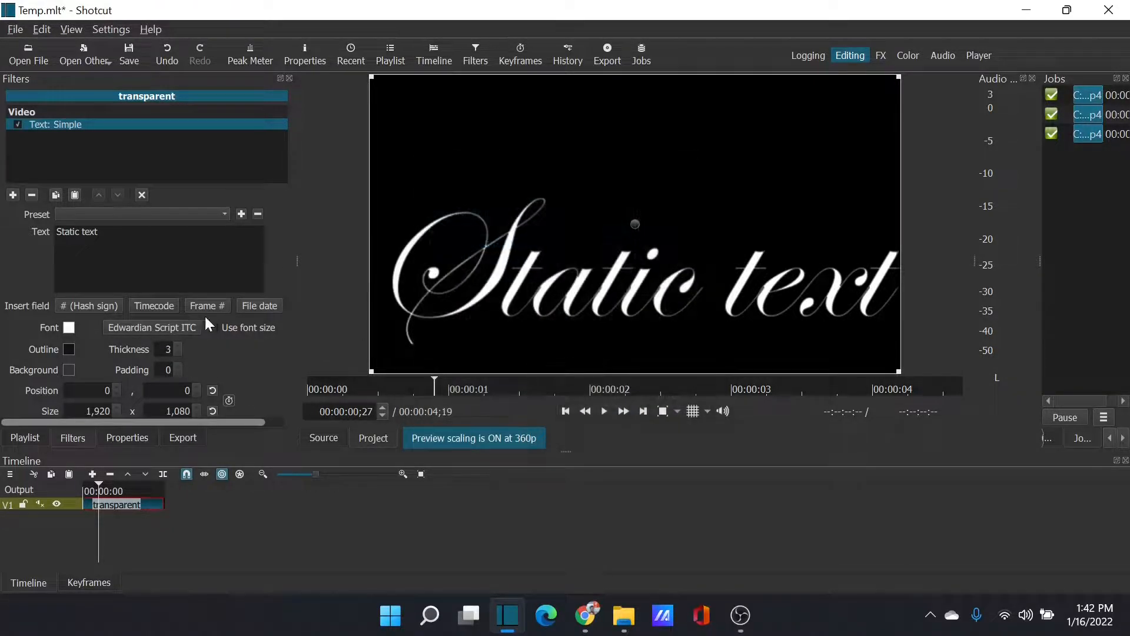
pyautogui.click(213, 328)
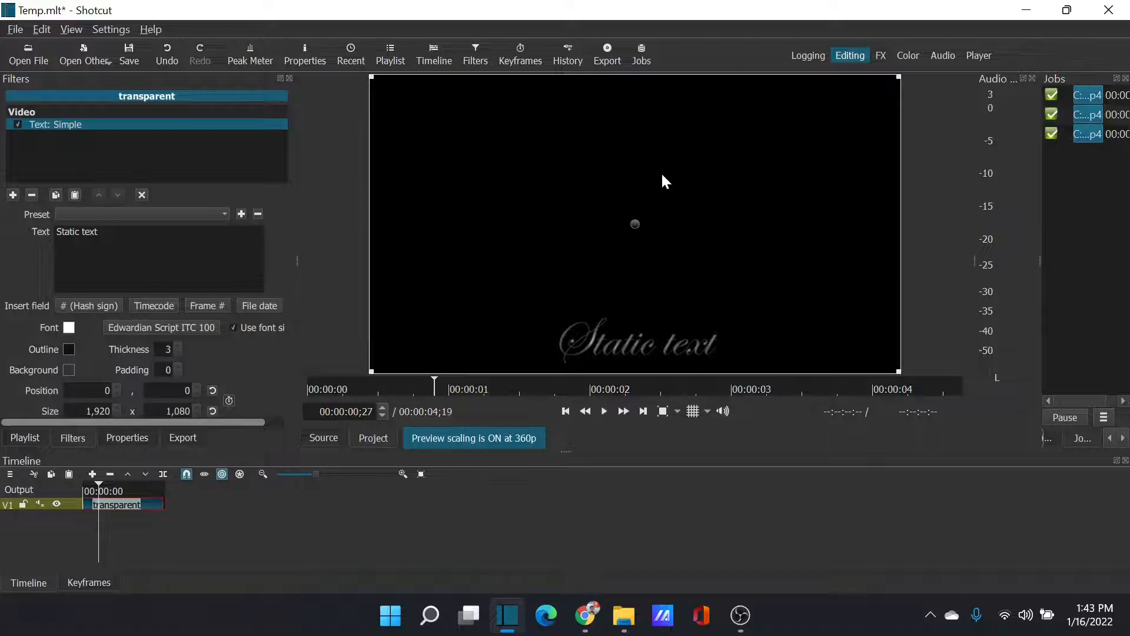
# Apply the Slide In From Right preset to the Text: Simple filter.
pyautogui.click(119, 213)
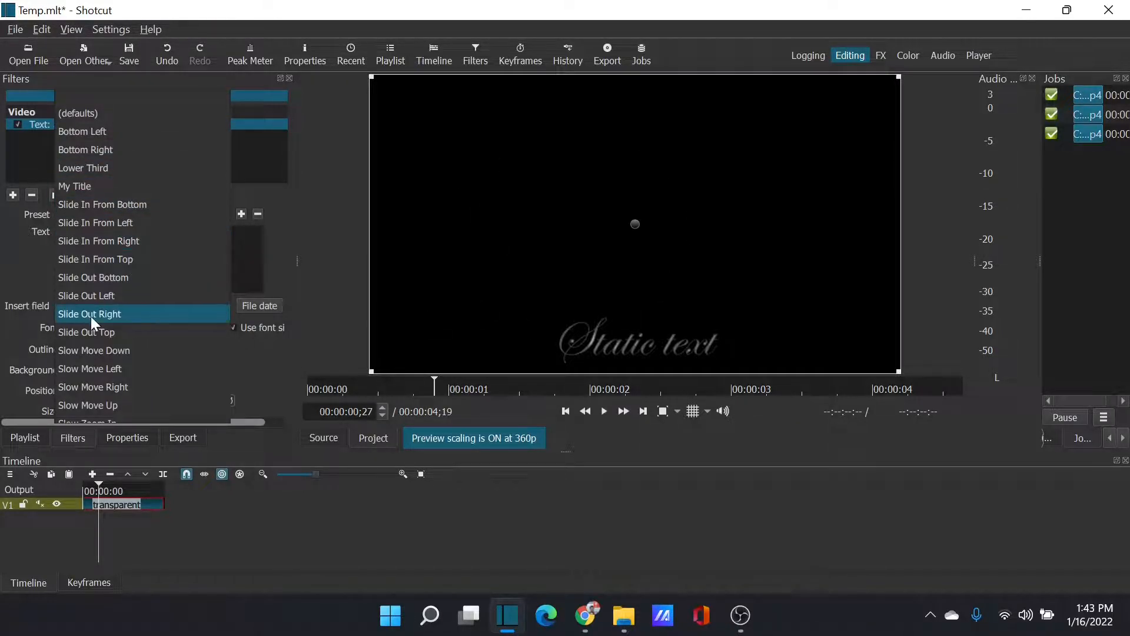
pyautogui.scroll(-1, 90, 316)
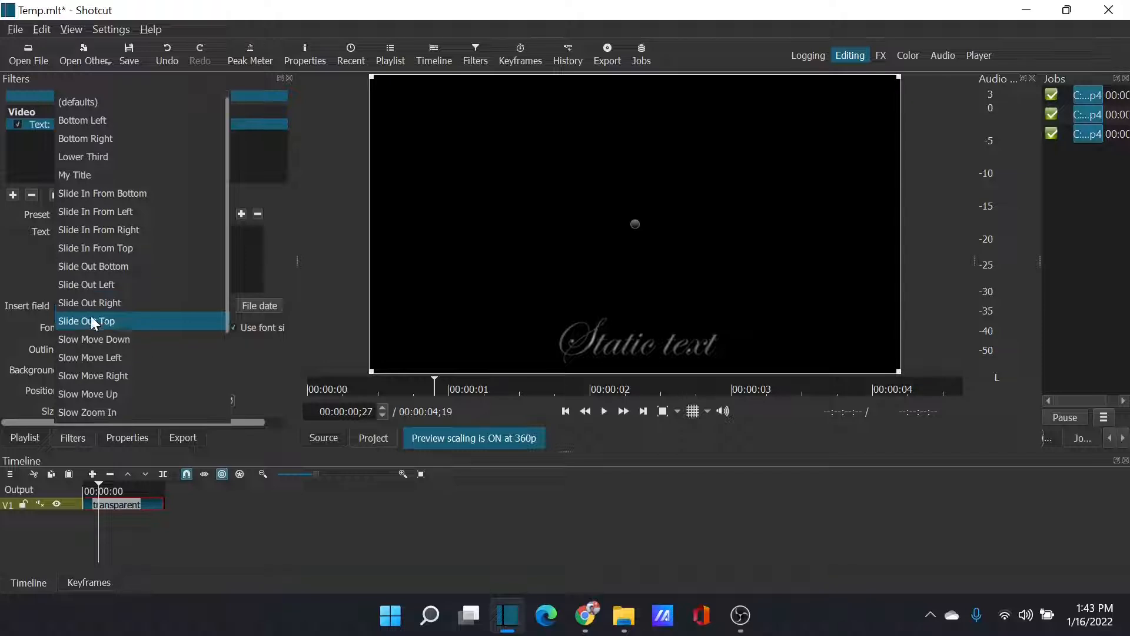
pyautogui.click(117, 231)
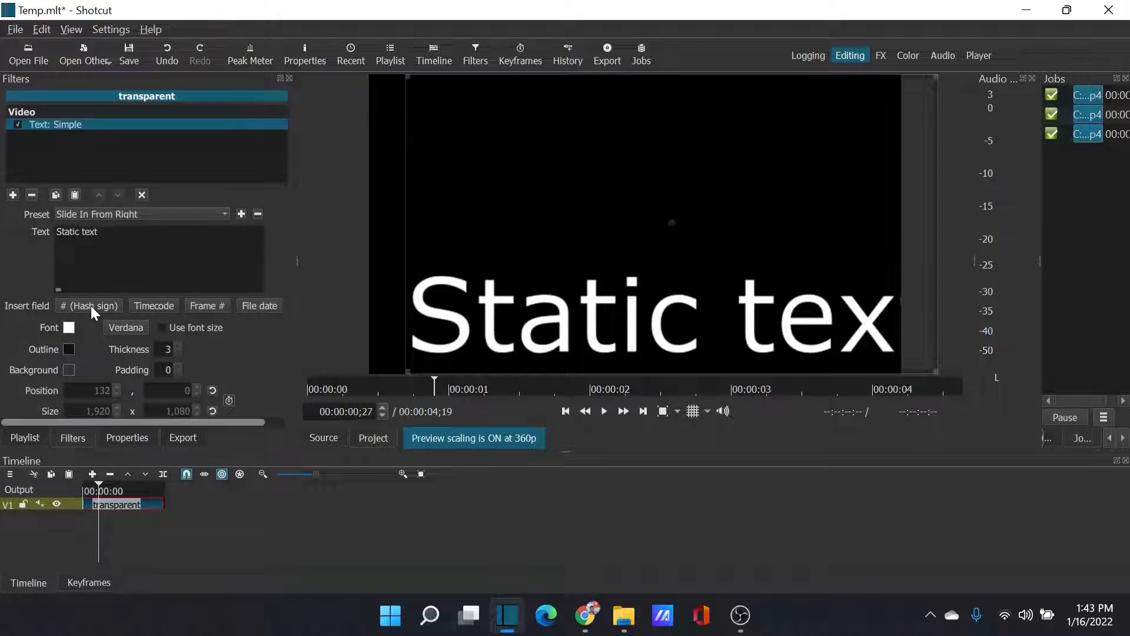
# Set the sliding text's font to Edwardian Script ITC at size 120.
pyautogui.click(126, 327)
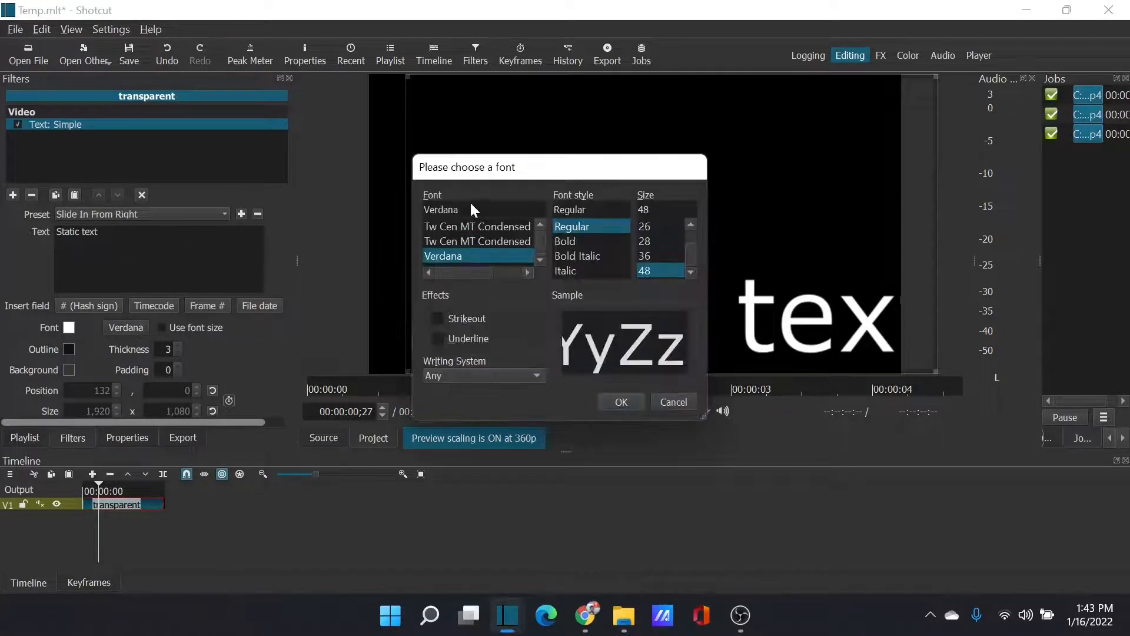
pyautogui.write('ed')
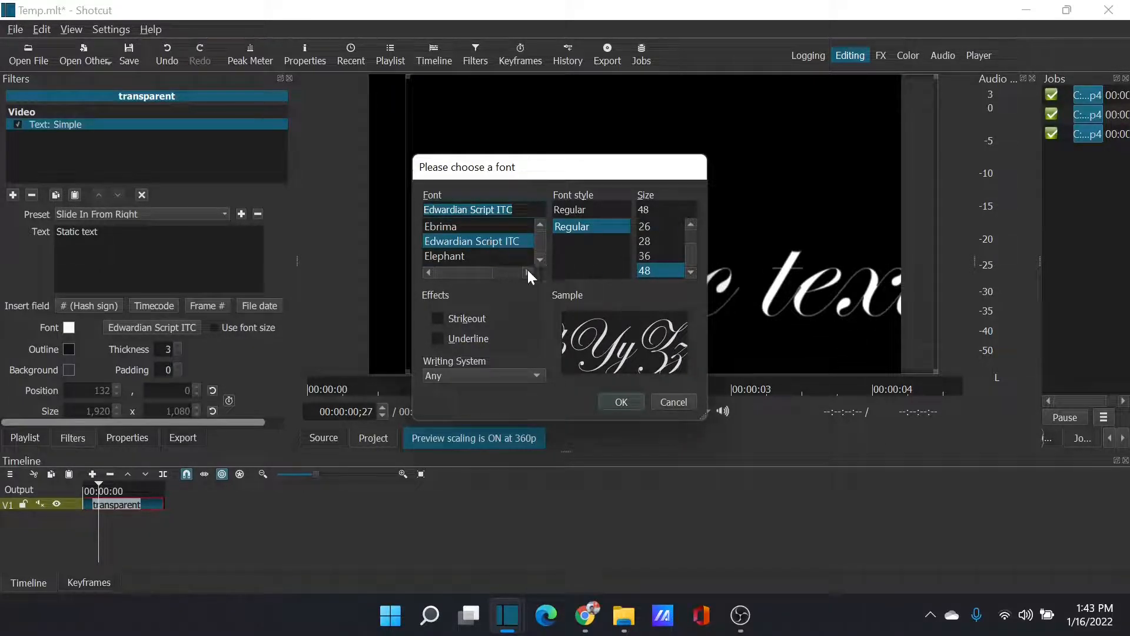
pyautogui.doubleClick(655, 212)
pyautogui.write('1')
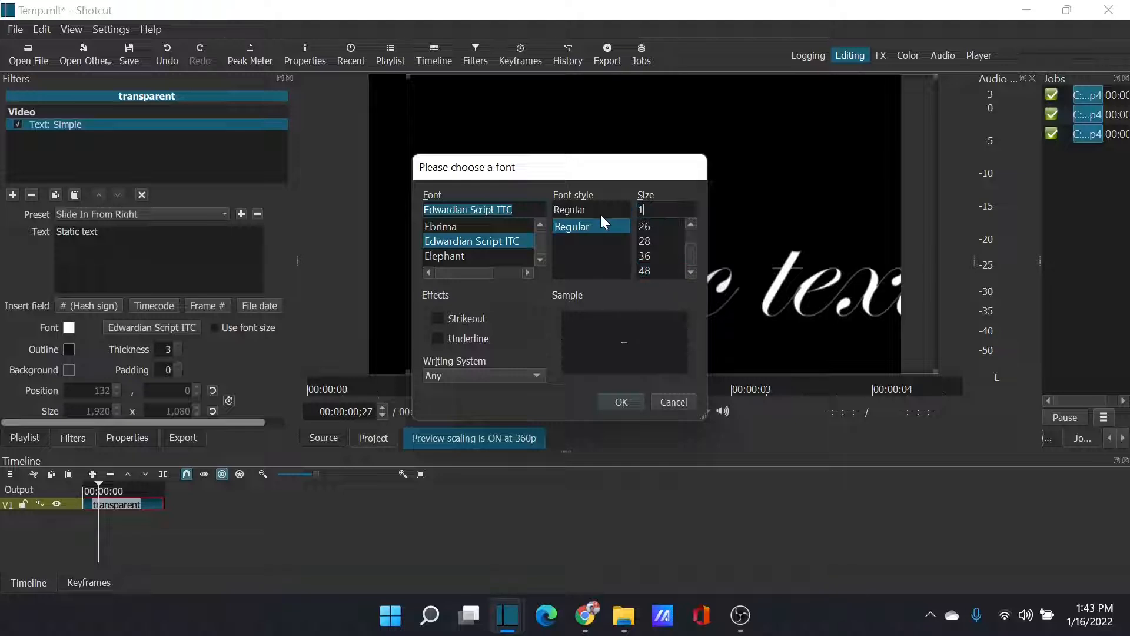
pyautogui.write('20')
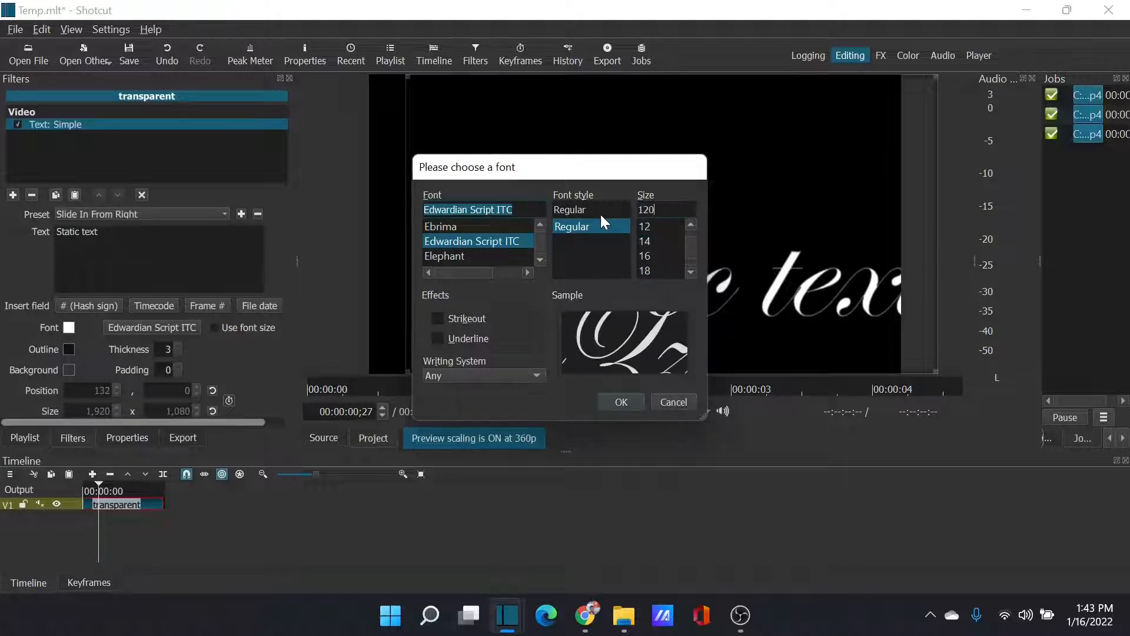
pyautogui.click(628, 401)
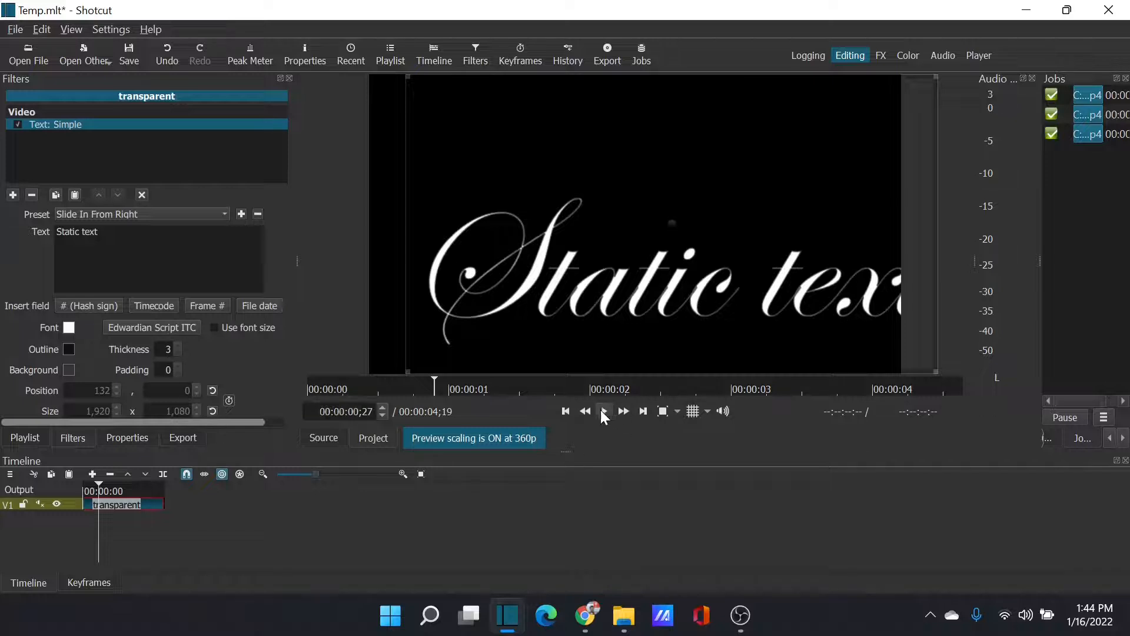
# Play the clip from its beginning to preview the text's slide-in animation.
pyautogui.click(604, 413)
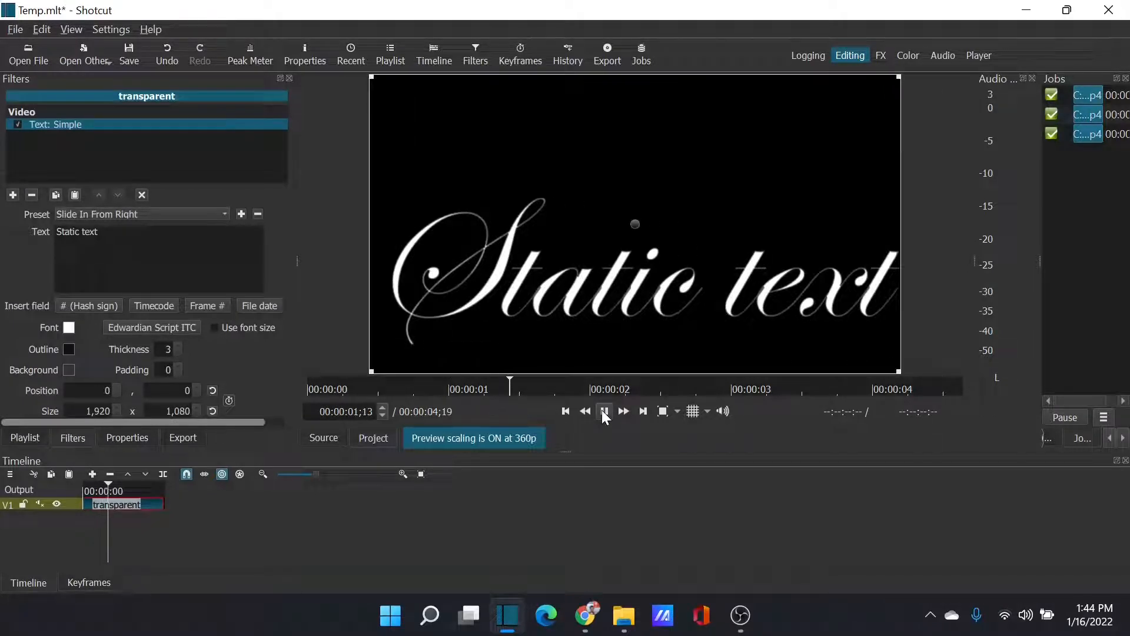
pyautogui.click(567, 410)
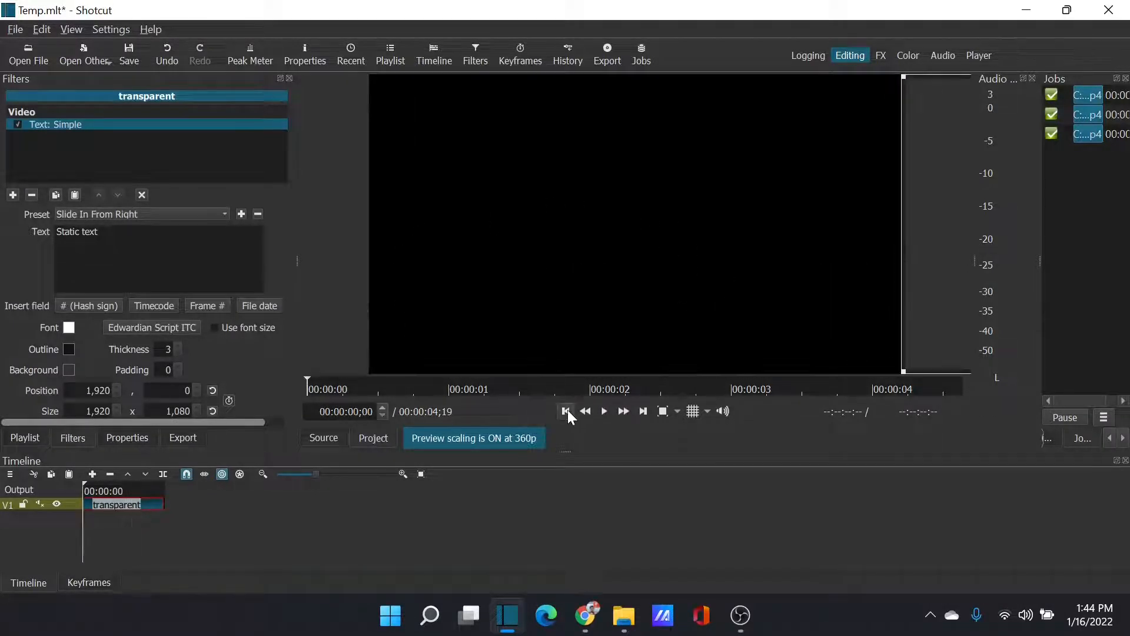
pyautogui.click(604, 411)
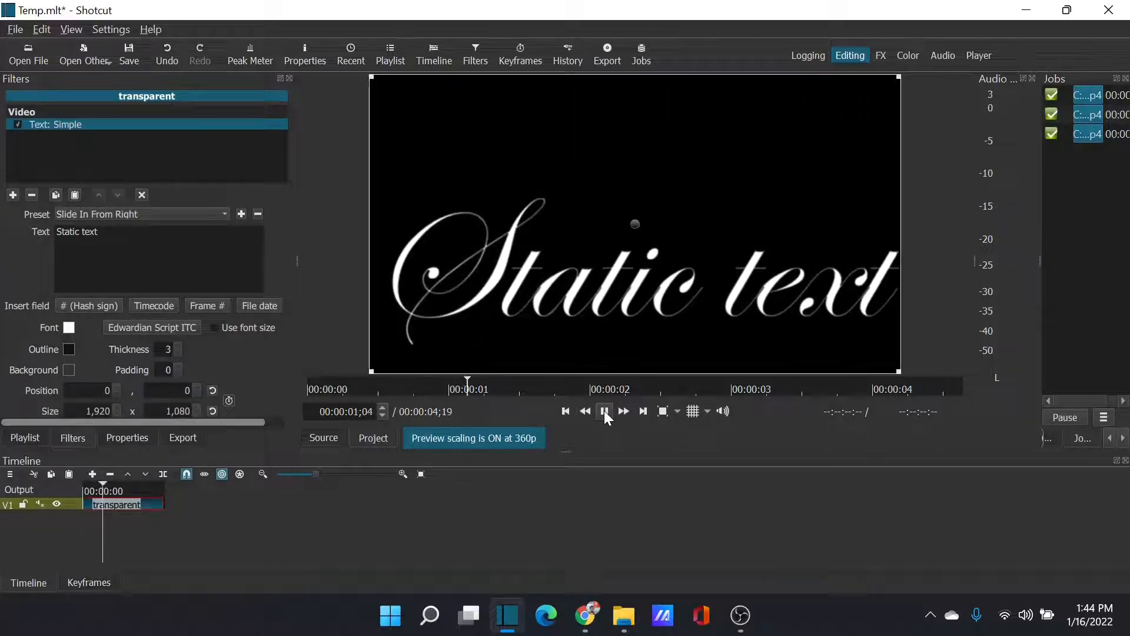
# Enable Use font size and, at 00:00:02;02, move the text straight up to a vertical position of about -433.
pyautogui.click(214, 328)
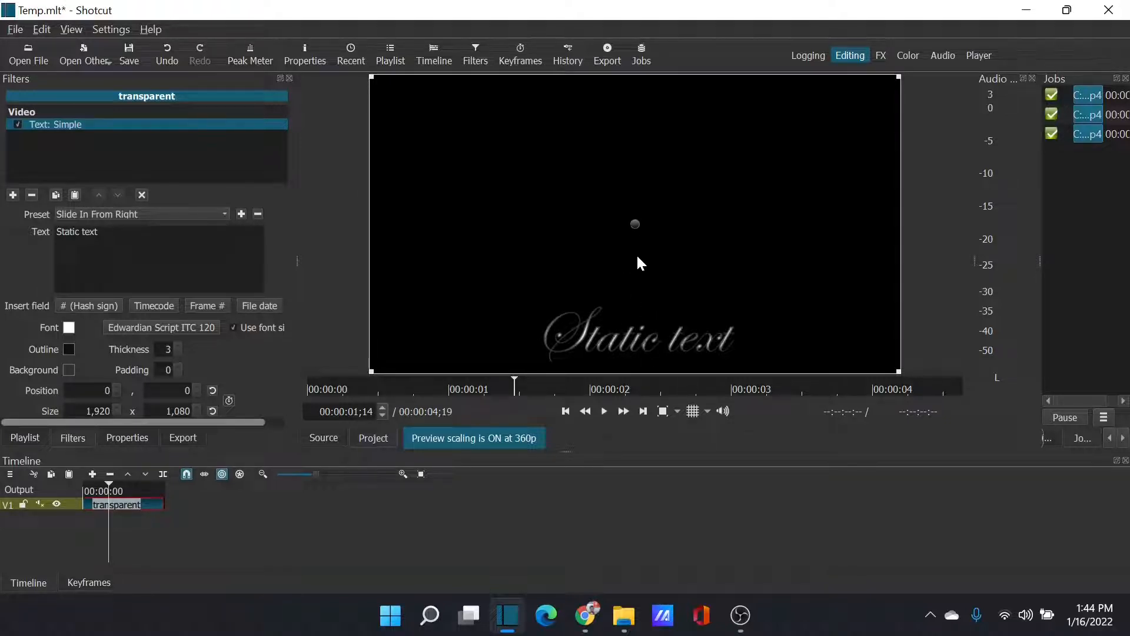
pyautogui.click(567, 411)
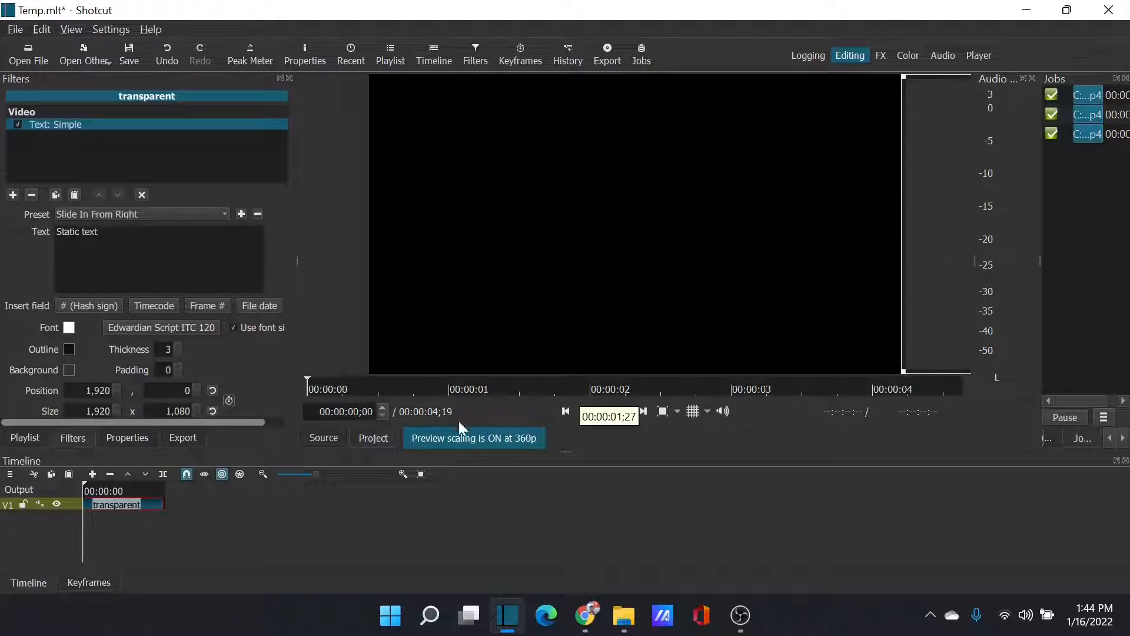
pyautogui.click(119, 490)
pyautogui.moveTo(635, 225); pyautogui.dragTo(637, 105)
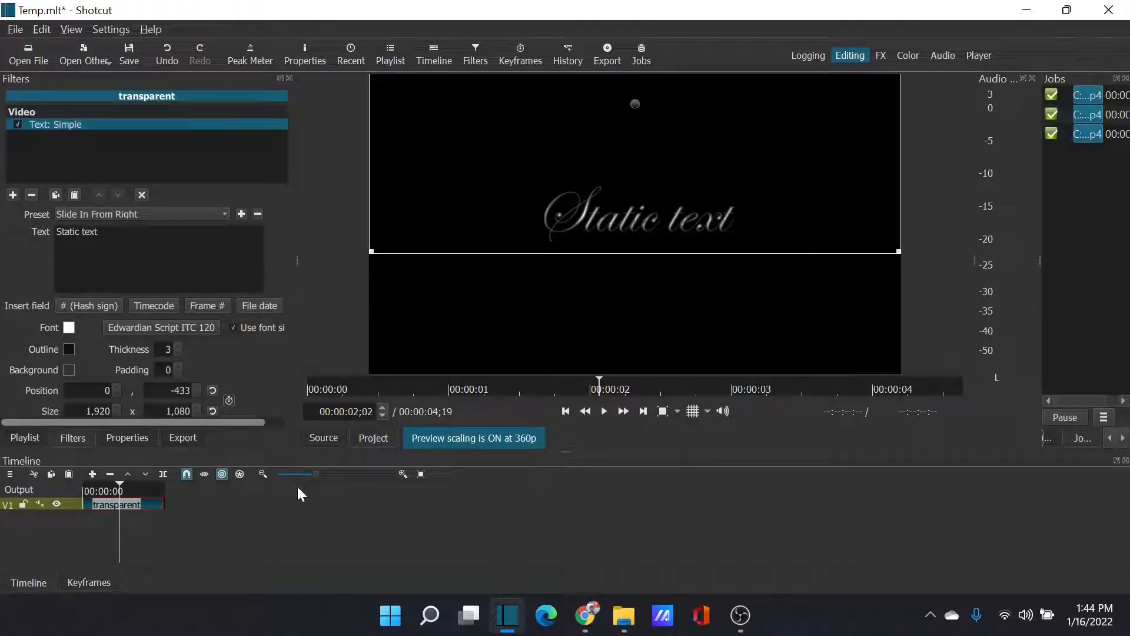
# Replay the clip from the start to check the repositioned text's animation.
pyautogui.moveTo(122, 481); pyautogui.dragTo(76, 485)
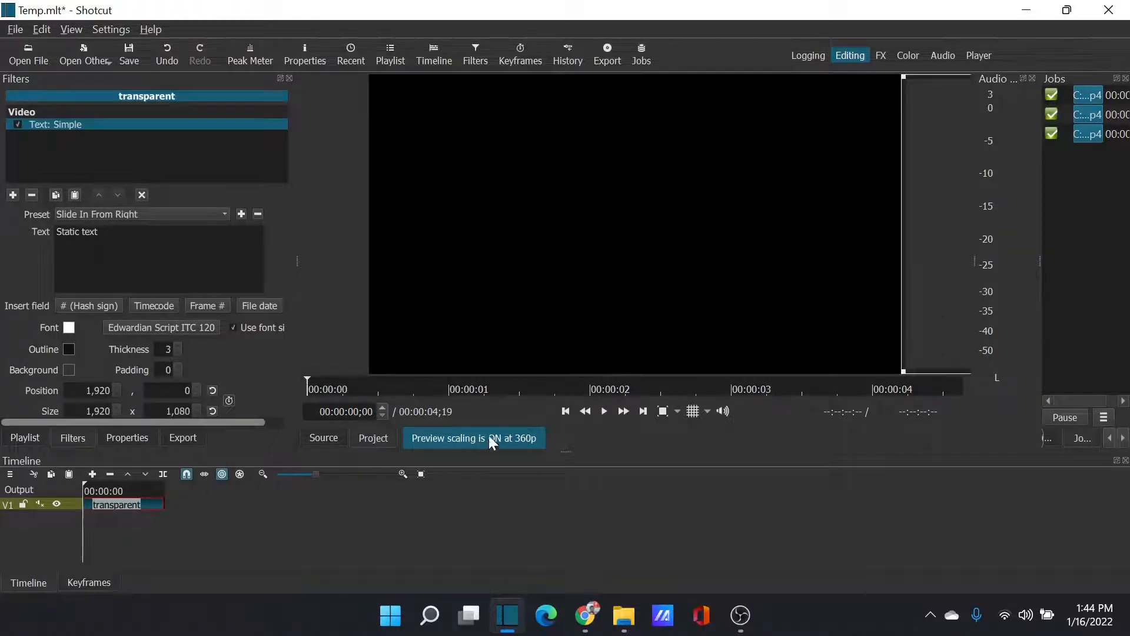
pyautogui.click(604, 411)
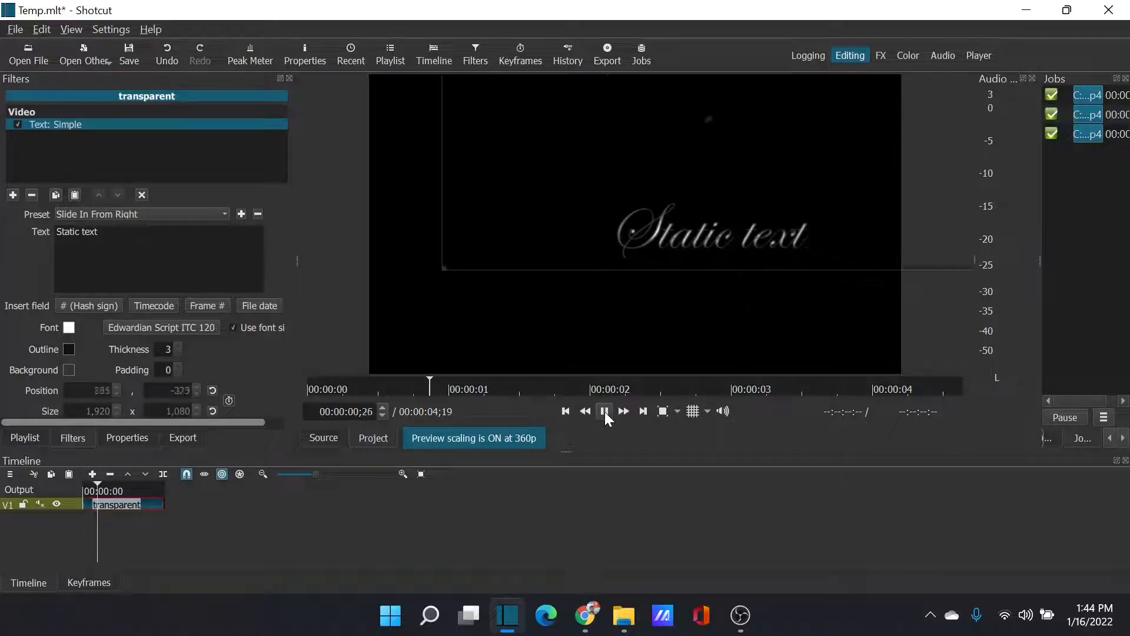
pyautogui.click(605, 412)
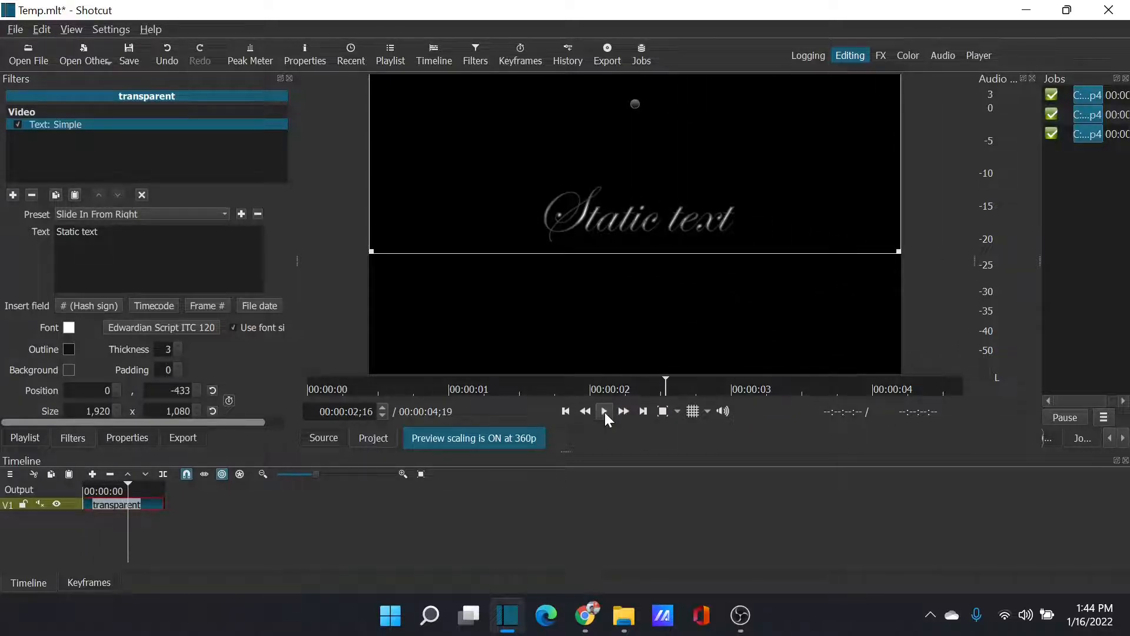
# Show the Text: Simple filter's keyframes and scrub the playhead back to the start of the clip.
pyautogui.click(89, 582)
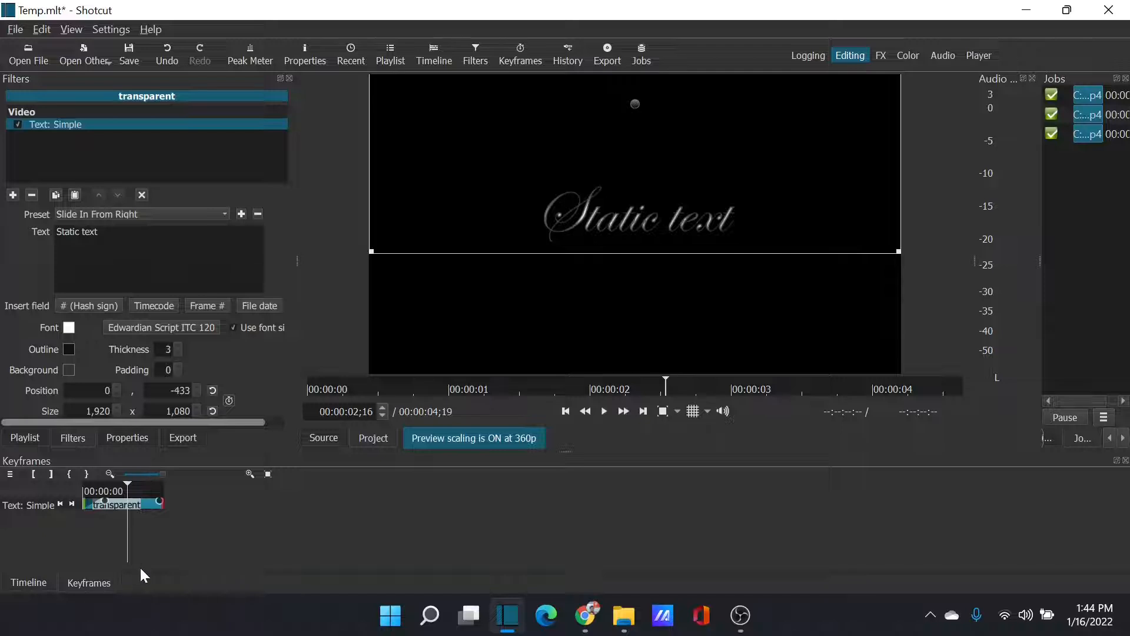
pyautogui.moveTo(128, 482)
pyautogui.mouseDown()
pyautogui.moveTo(97, 486)
pyautogui.moveTo(132, 492)
pyautogui.mouseUp()
pyautogui.moveTo(138, 483)
pyautogui.mouseDown()
pyautogui.moveTo(77, 490)
pyautogui.moveTo(125, 495)
pyautogui.mouseUp()
pyautogui.moveTo(124, 484); pyautogui.dragTo(67, 492)
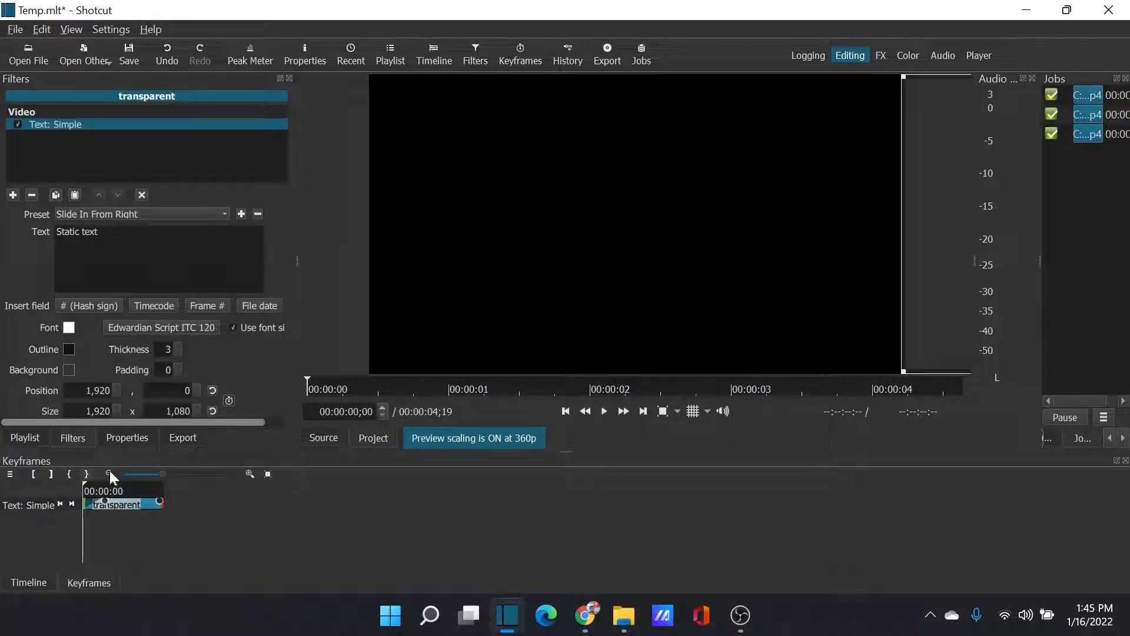
# Set the text's vertical position to -433 at the start of the clip, 00:00:00;00.
pyautogui.click(185, 394)
pyautogui.write('-433')
pyautogui.press('Delete')
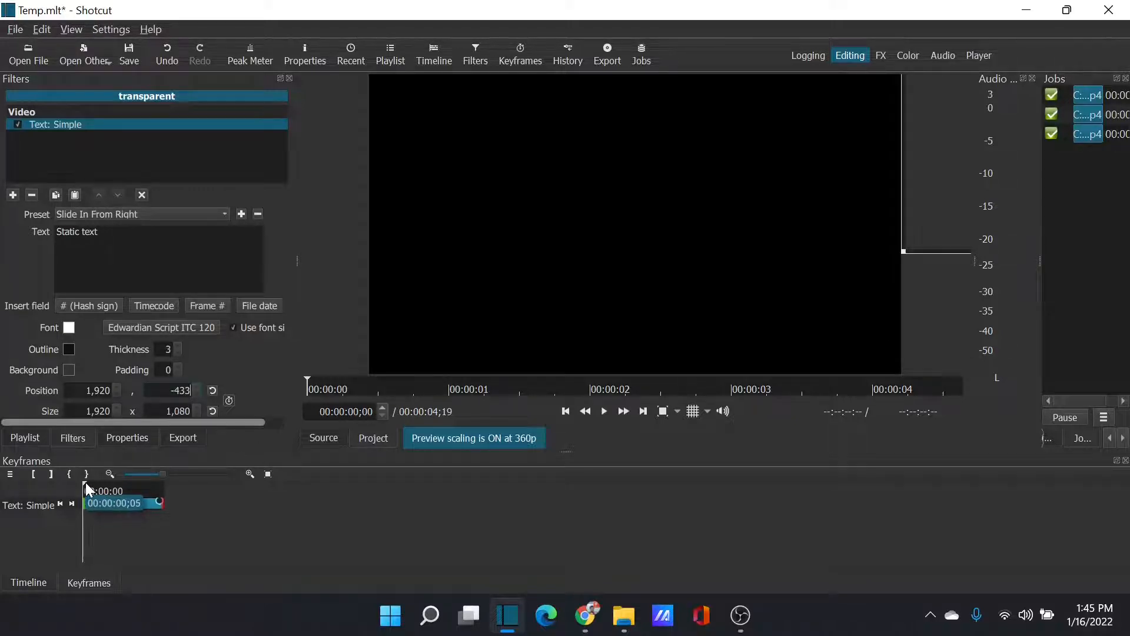
# Scrub through the clip to its end and replay it from the start to check the text's slide-in path.
pyautogui.moveTo(86, 482); pyautogui.dragTo(168, 482)
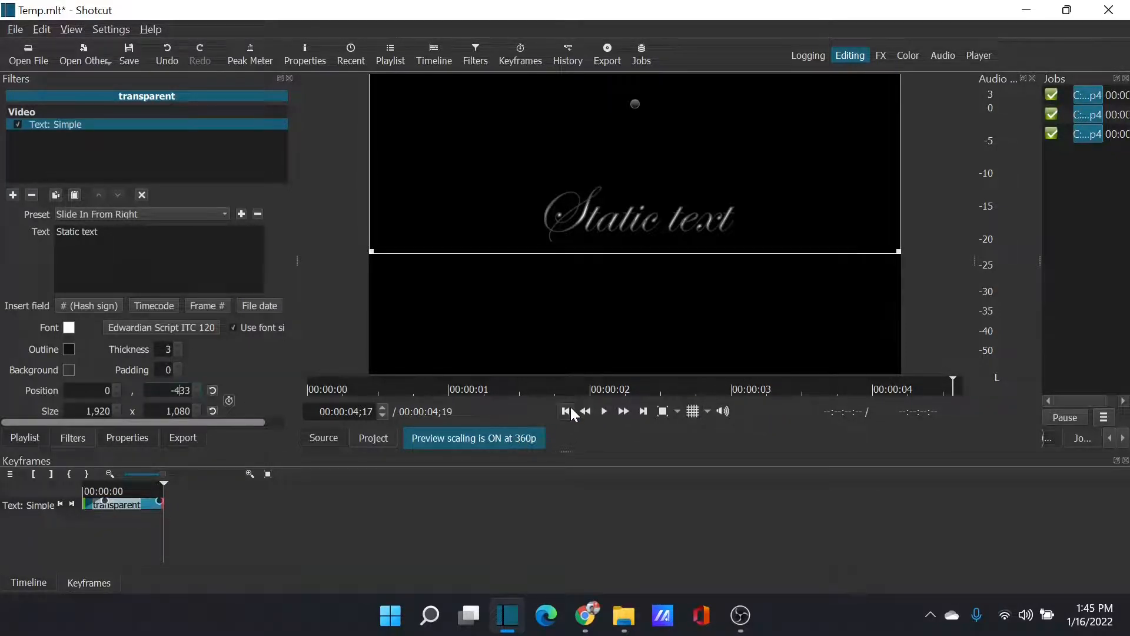
pyautogui.click(567, 411)
pyautogui.click(605, 411)
# Add the Fade Out Video filter to the transparent clip and play it from the start to check the fade.
pyautogui.click(12, 195)
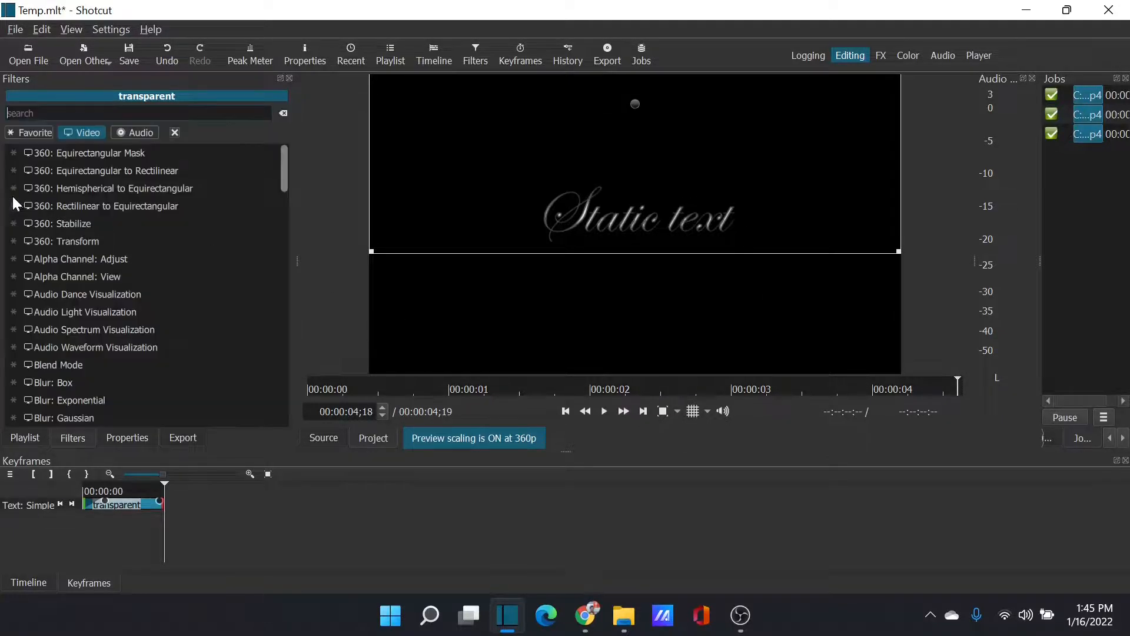
pyautogui.scroll(-4, 94, 294)
pyautogui.scroll(-2, 95, 297)
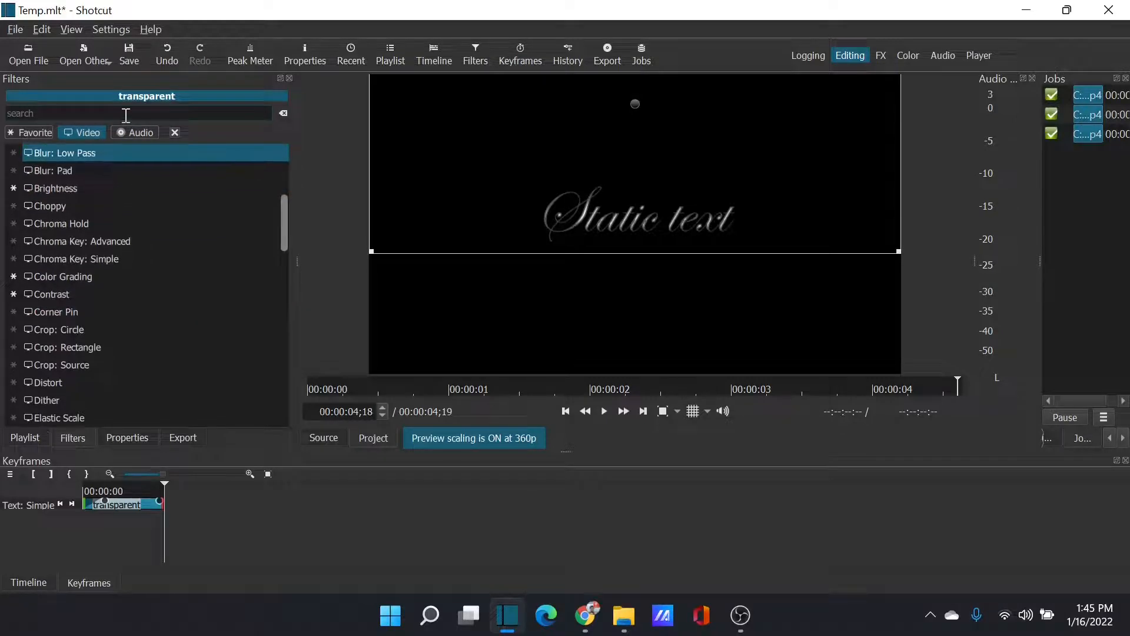
pyautogui.write('fade')
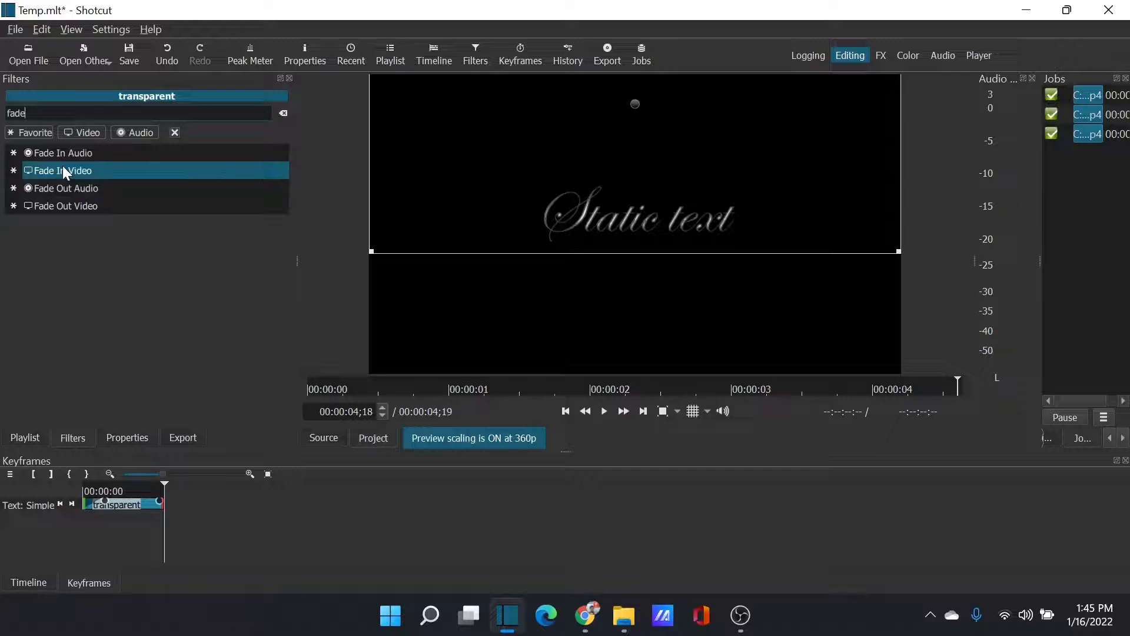
pyautogui.click(79, 205)
pyautogui.moveTo(163, 483); pyautogui.dragTo(40, 483)
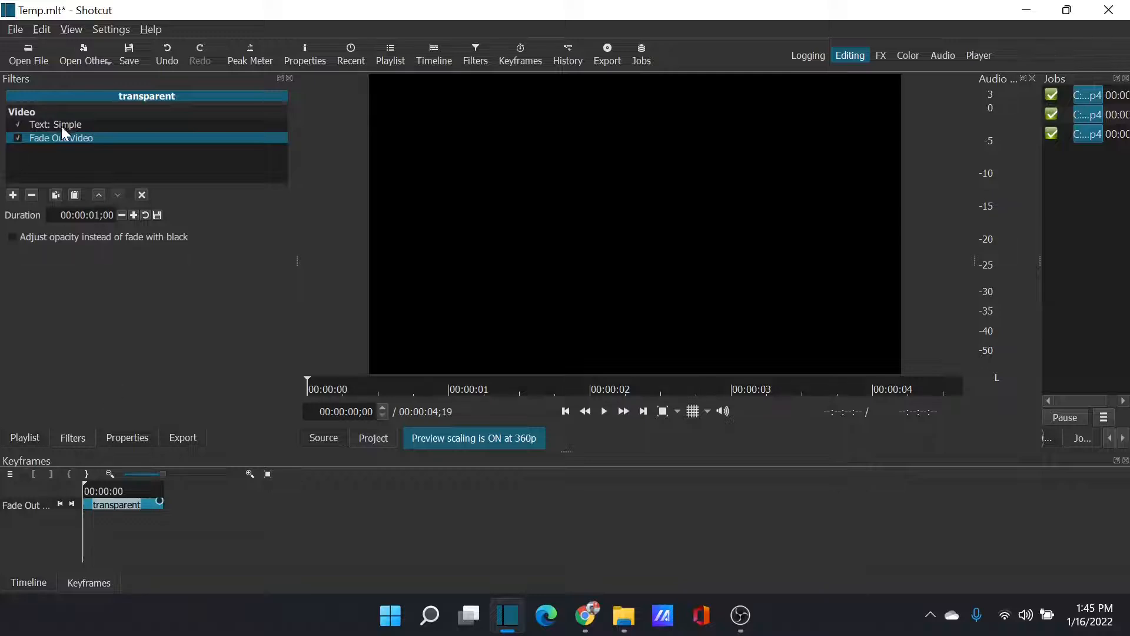
pyautogui.click(606, 411)
# Save the Text: Simple filter's settings as a preset named "My Project Titles".
pyautogui.click(76, 124)
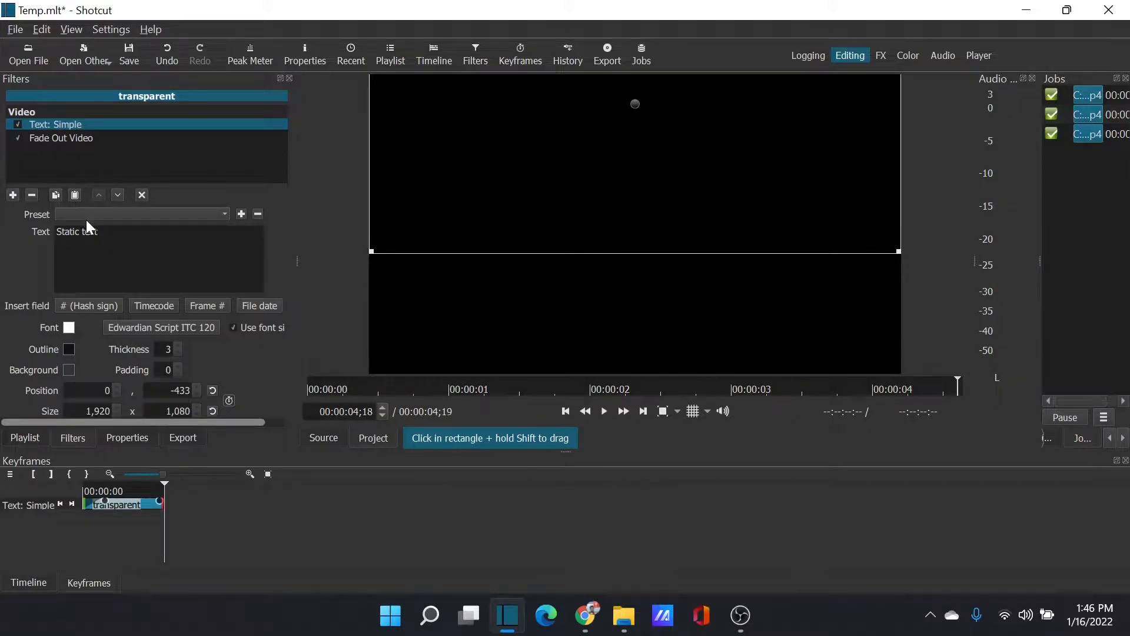
pyautogui.click(241, 214)
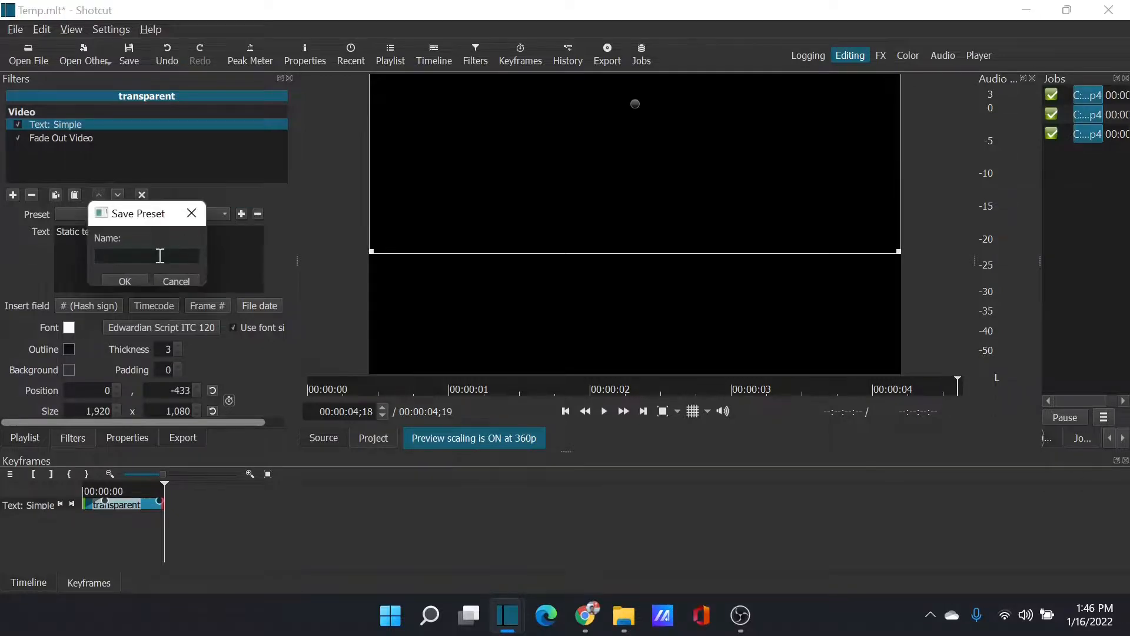
pyautogui.write('My Project Titles')
pyautogui.click(125, 281)
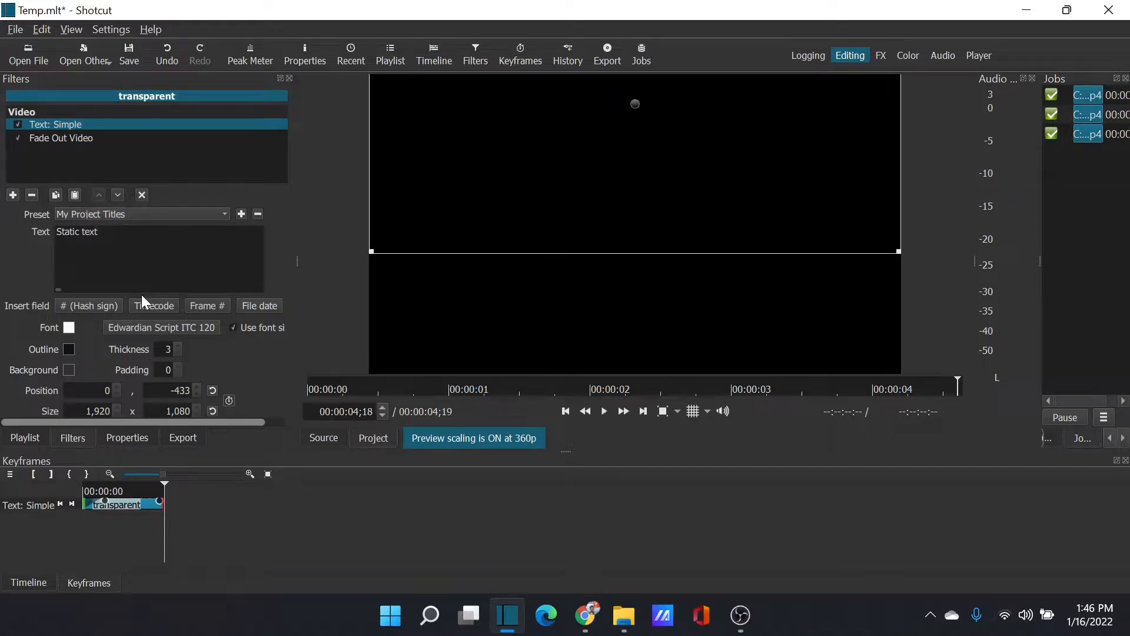